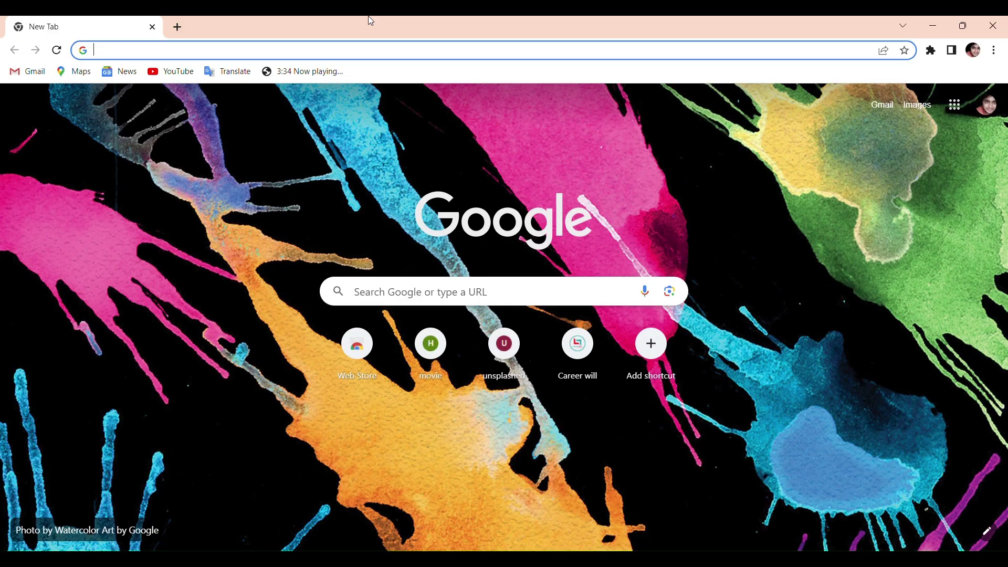
Step: Search the web for "windows 10 media creation downlaod"
left_click(127, 52)
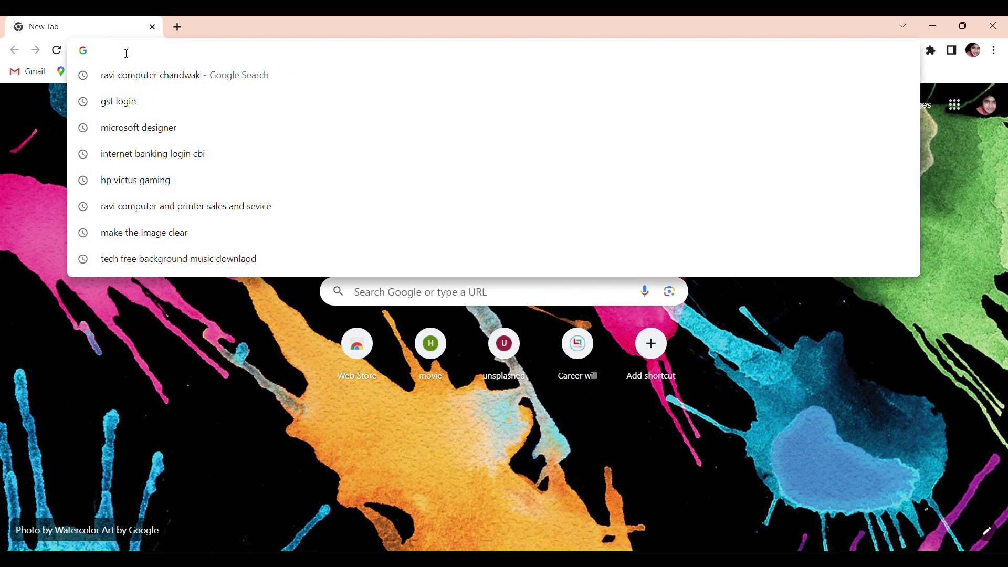
type("windows")
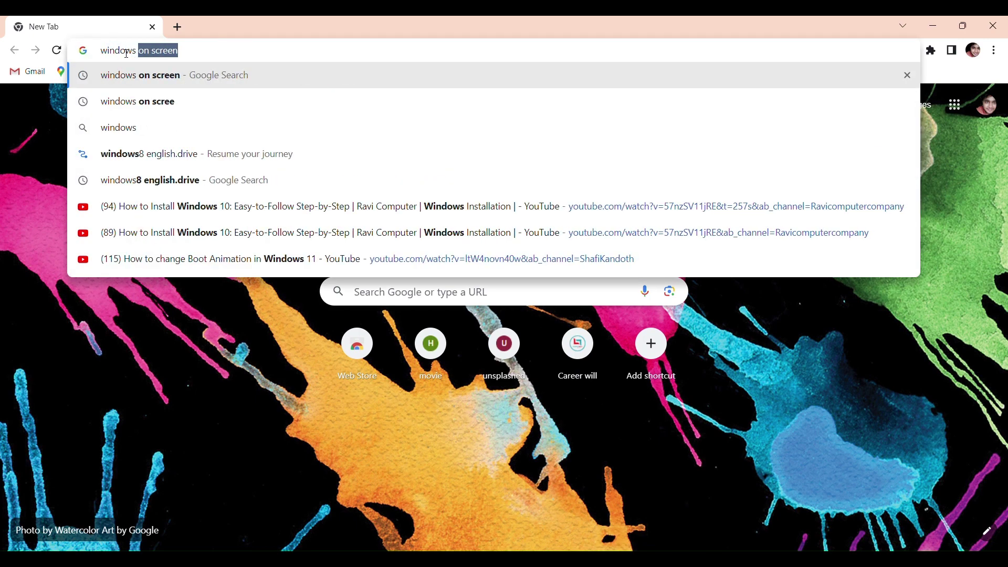
type(" 10 mewd")
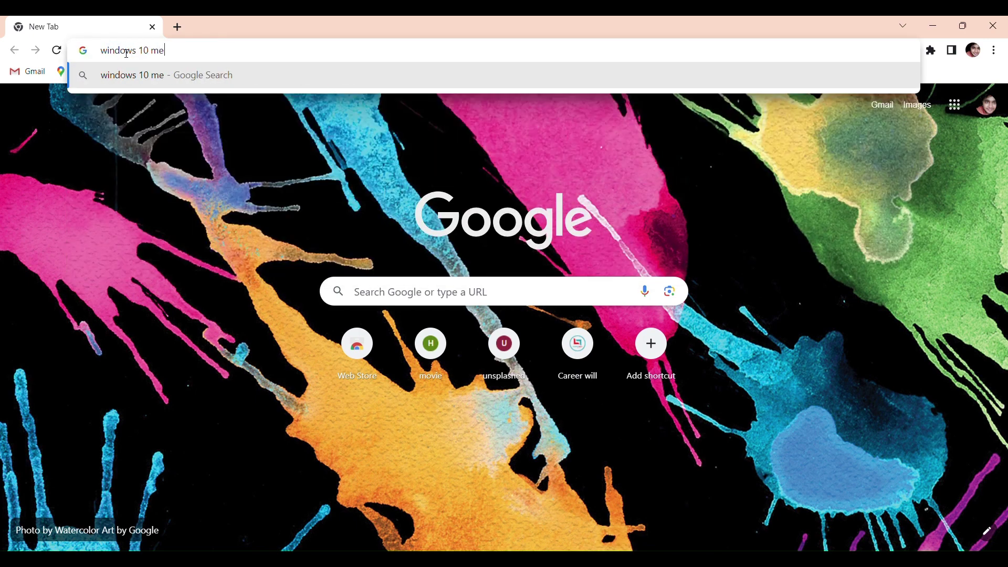
key("BackSpace")
key("BackSpace")
type("dia creation ")
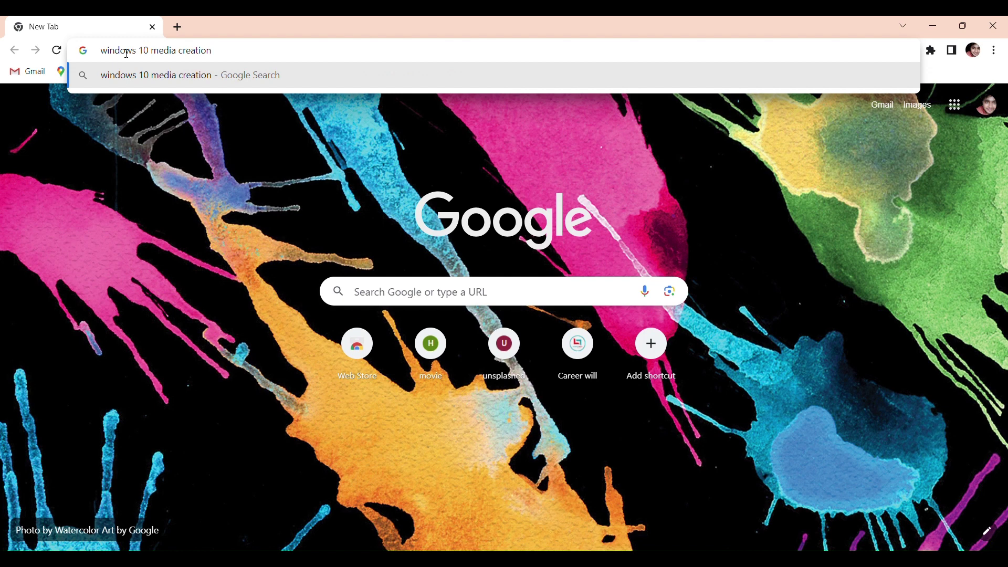
type("downlaod")
key("Return")
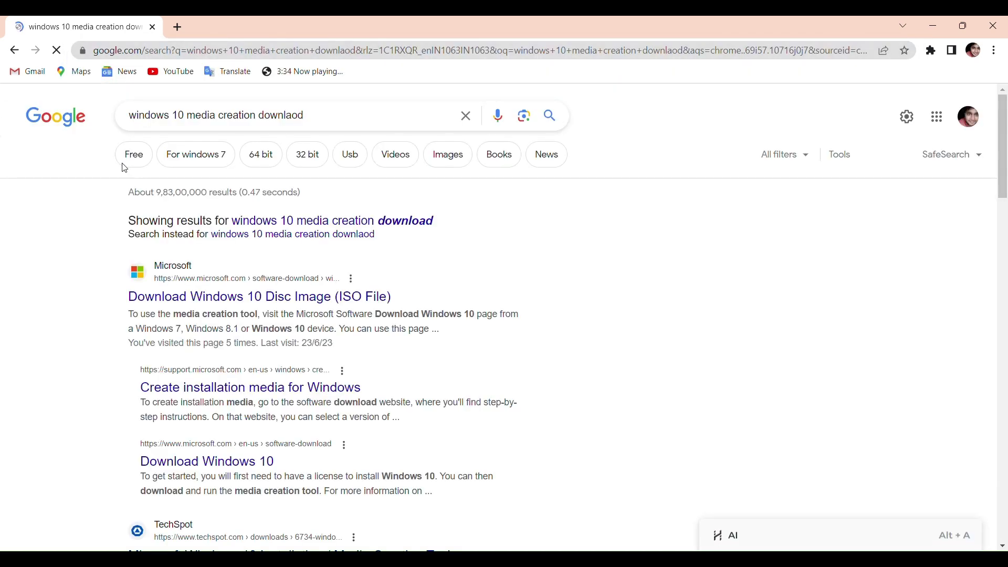
Step: Open Microsoft's Windows 10 disc image download result and download the media creation tool from its installation media section
left_click(183, 295)
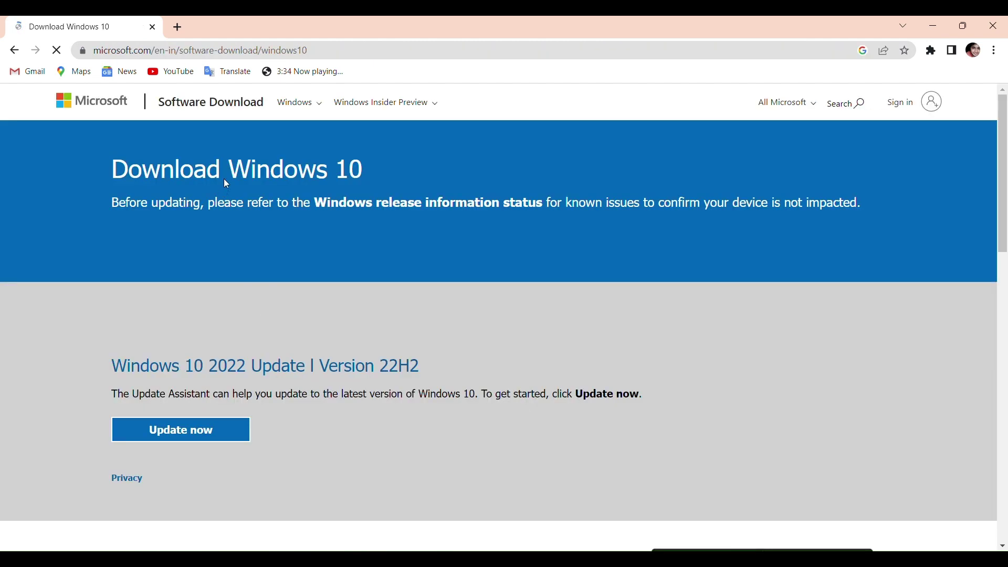
scroll(224, 180, "down", 3)
scroll(154, 269, "down", 5)
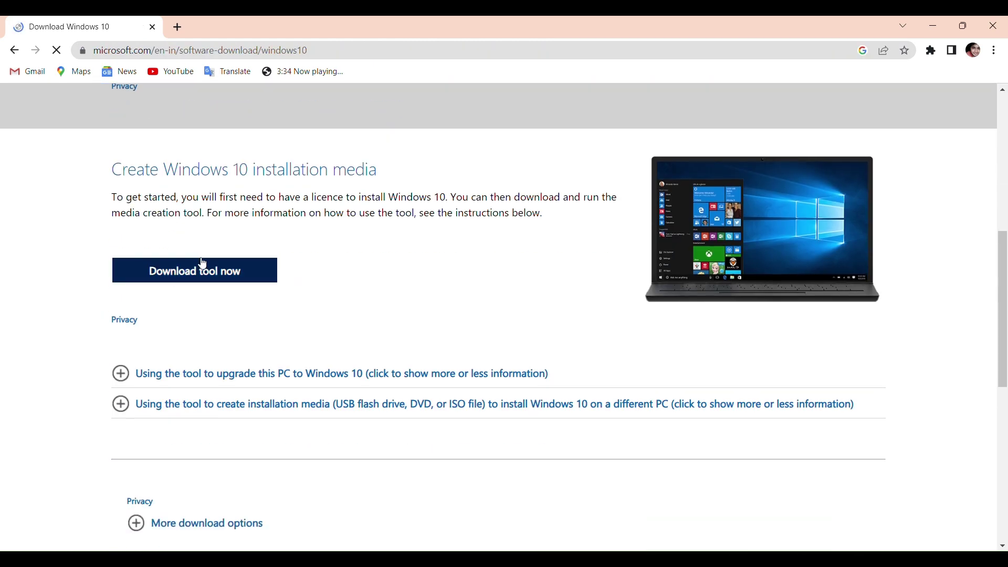
triple_click(208, 179)
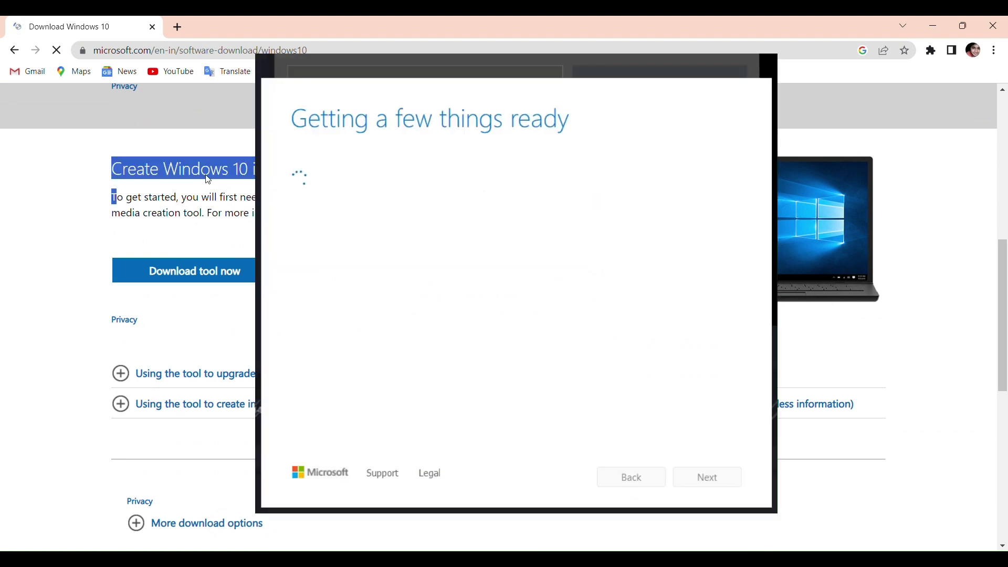
left_click(198, 271)
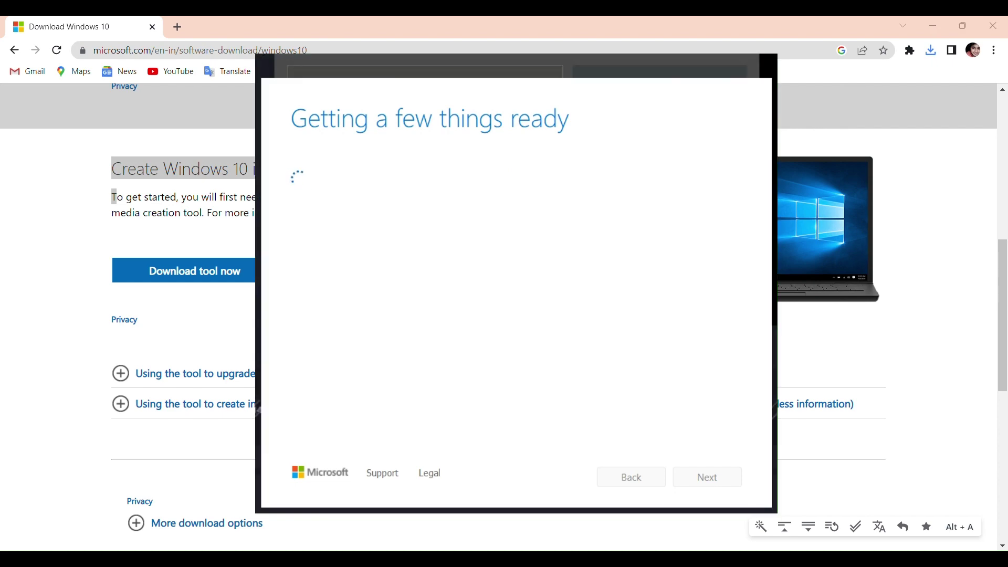
Step: Review and accept the license terms in Windows 10 Setup
scroll(509, 304, "down", 10)
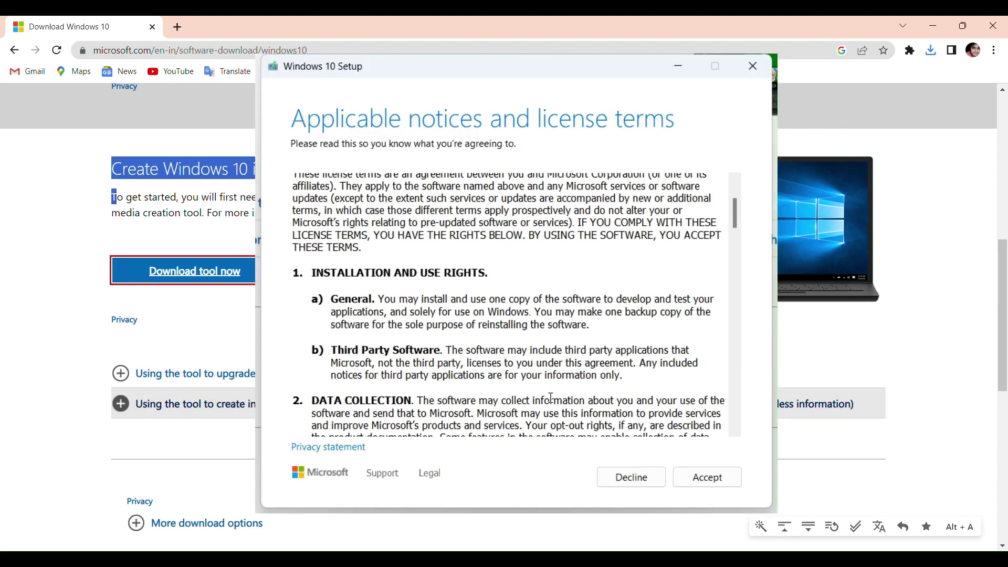
left_click(682, 477)
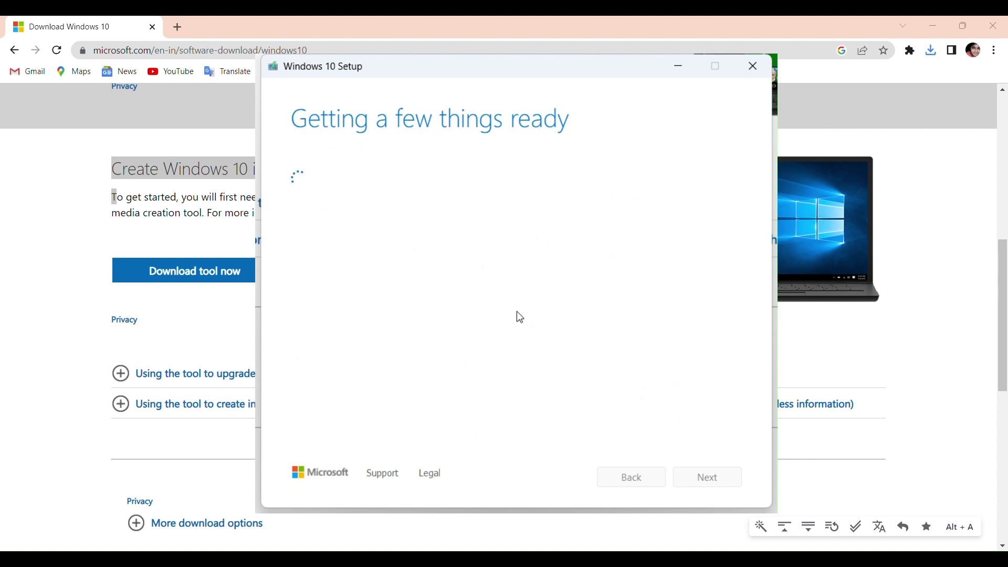
scroll(788, 305, "down", 3)
scroll(781, 306, "up", 4)
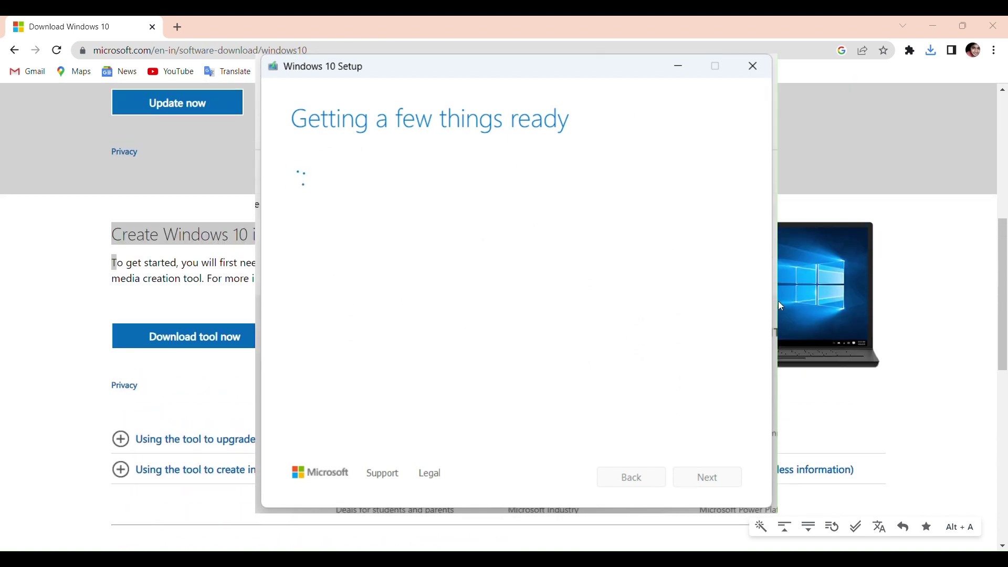
scroll(780, 306, "down", 3)
scroll(781, 306, "up", 3)
scroll(781, 306, "down", 5)
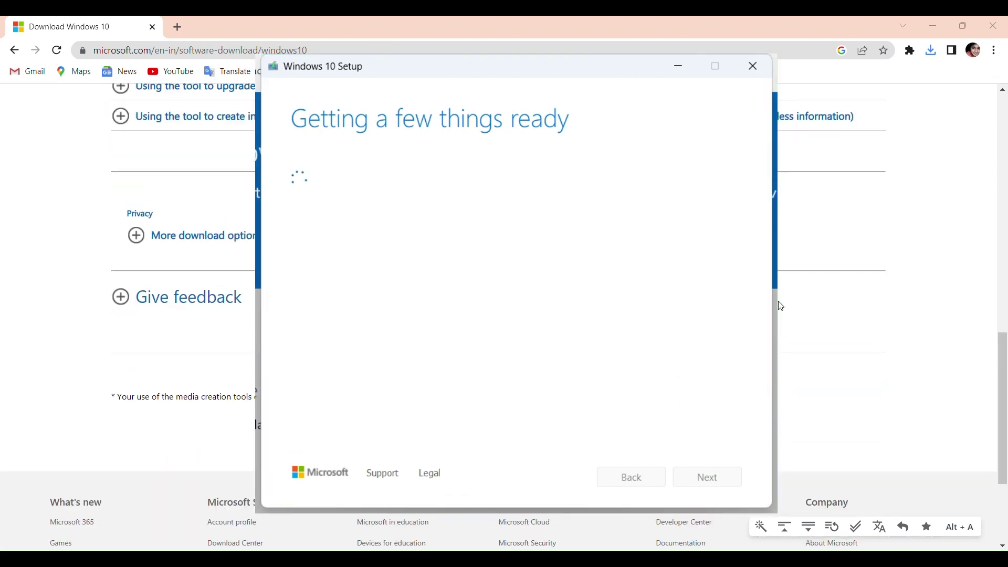
scroll(781, 306, "up", 5)
scroll(781, 306, "down", 6)
scroll(781, 306, "up", 2)
scroll(781, 306, "down", 3)
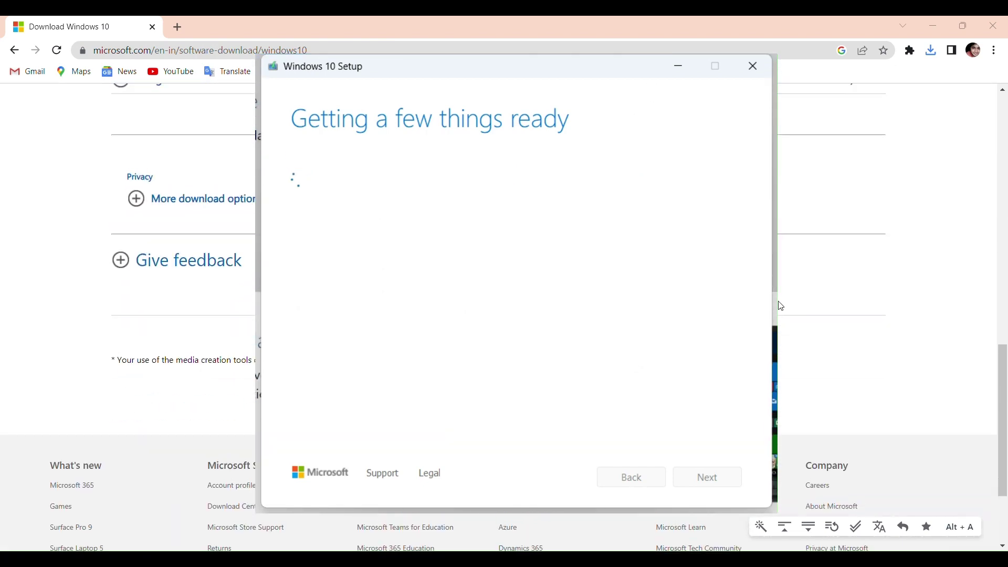
scroll(781, 306, "up", 5)
scroll(781, 306, "down", 6)
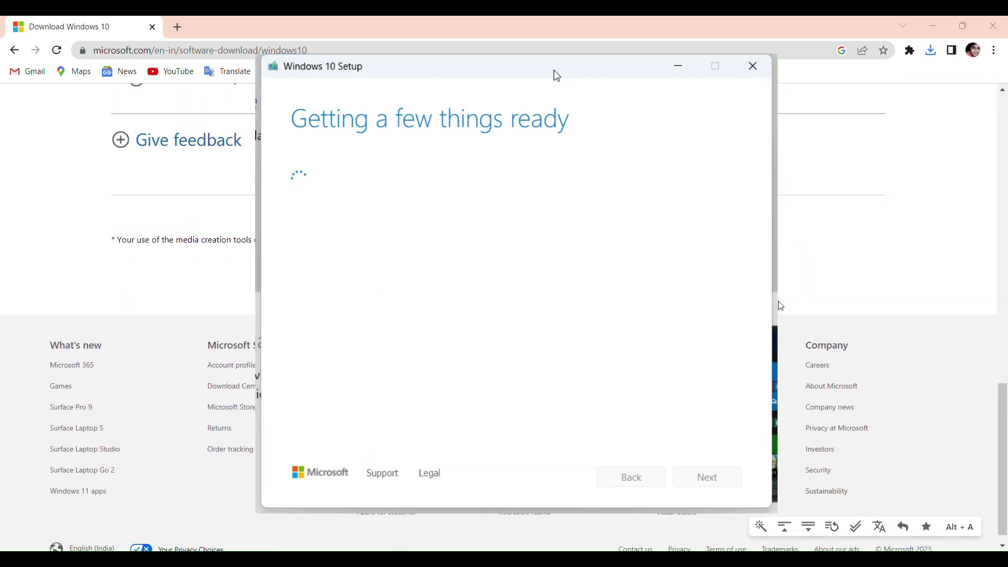
scroll(781, 306, "up", 10)
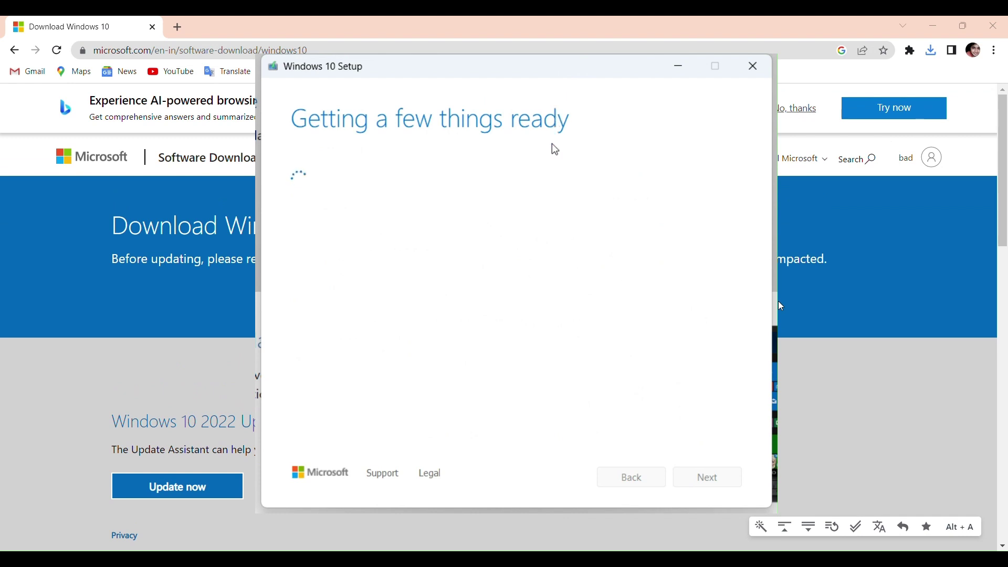
scroll(780, 306, "down", 1)
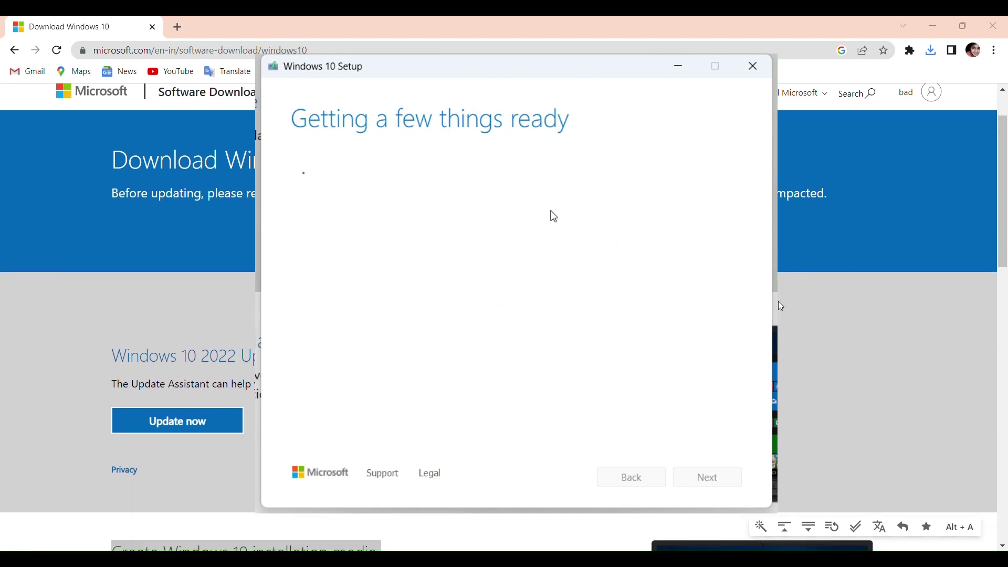
scroll(779, 305, "down", 6)
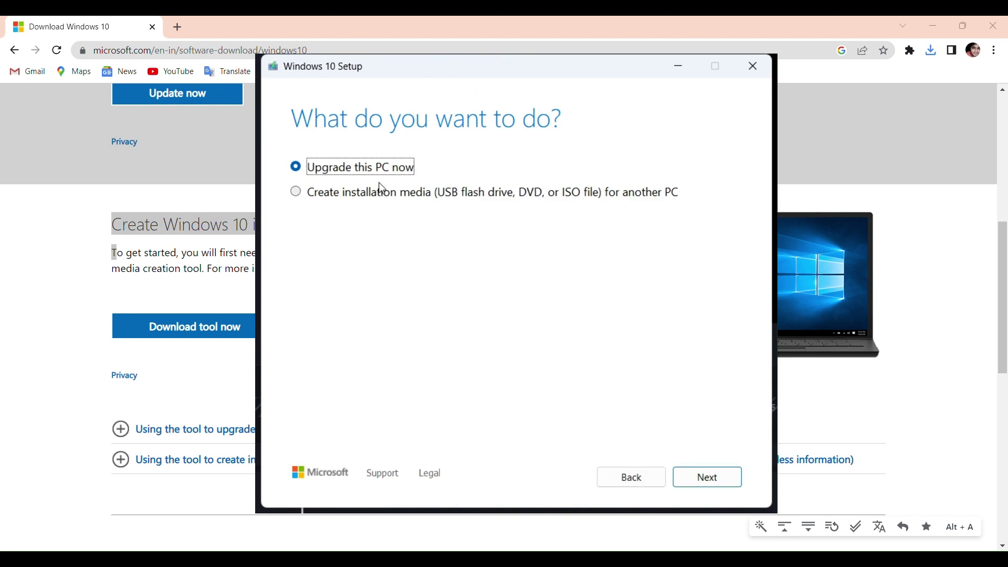
Step: Choose to create installation media for another PC, keeping the recommended language, edition and architecture options
left_click(380, 192)
left_click(698, 480)
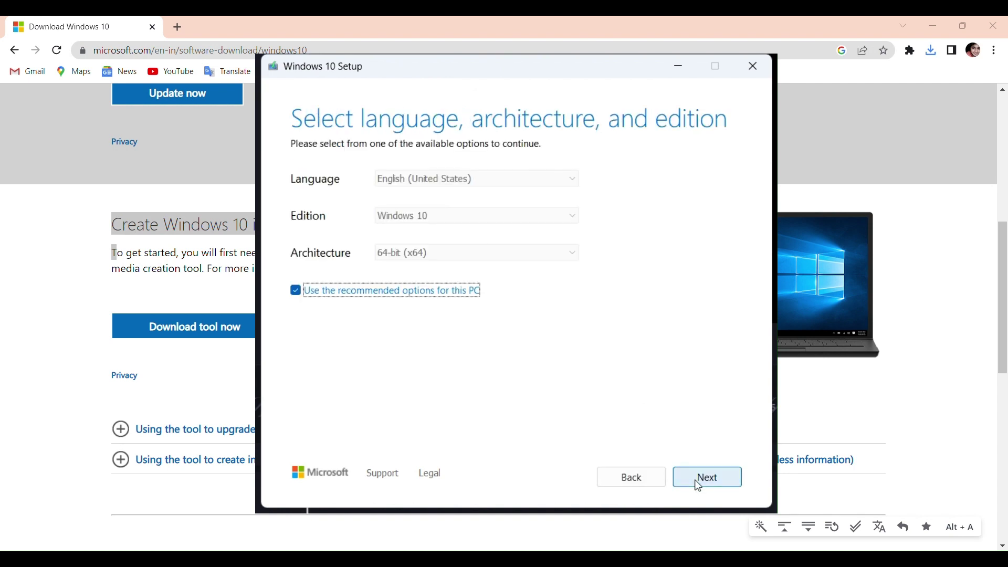
left_click(698, 483)
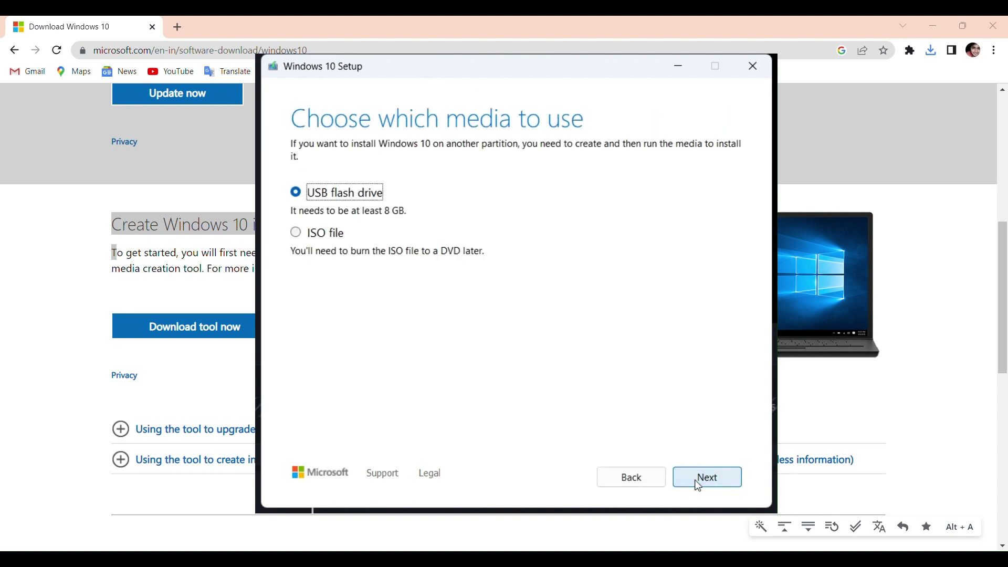
Step: Create the installation media on the USB flash drive F: (ESD-USB) and finish the setup
left_click(704, 478)
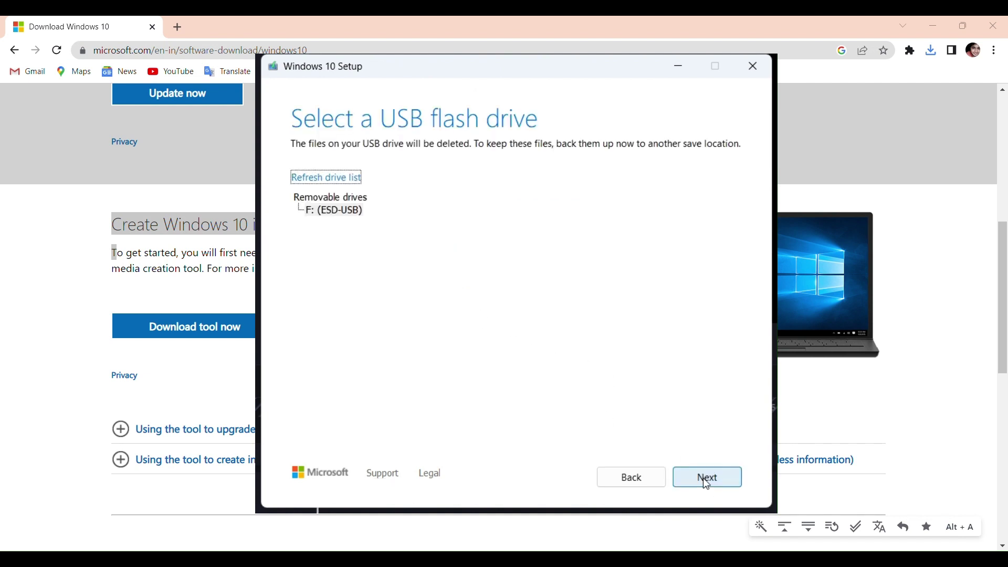
left_click(703, 478)
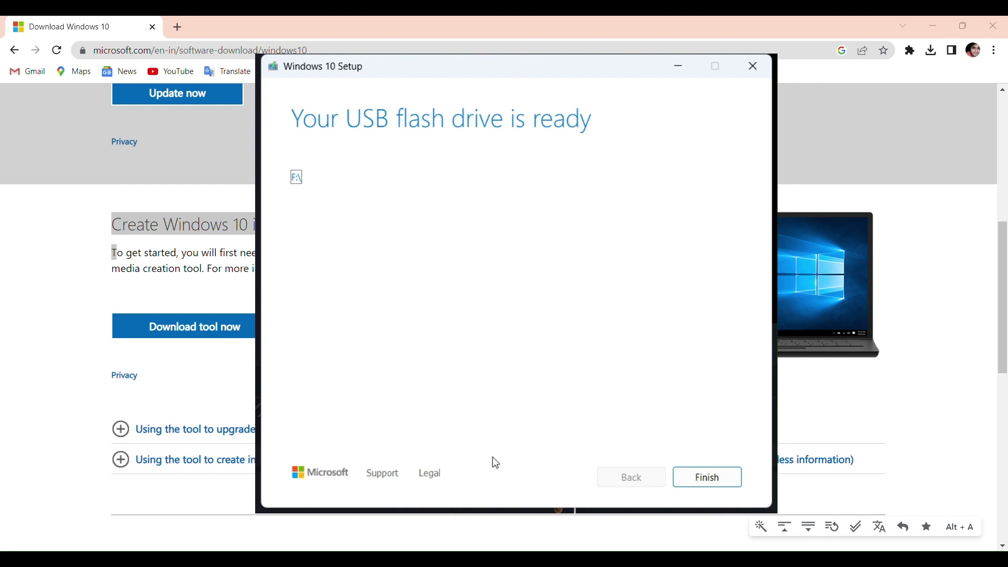
left_click(706, 475)
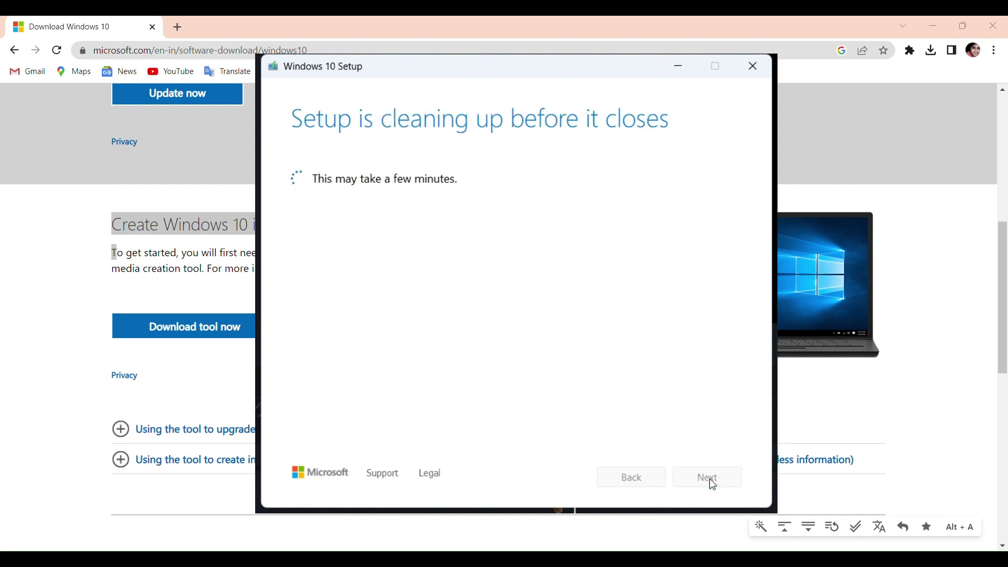